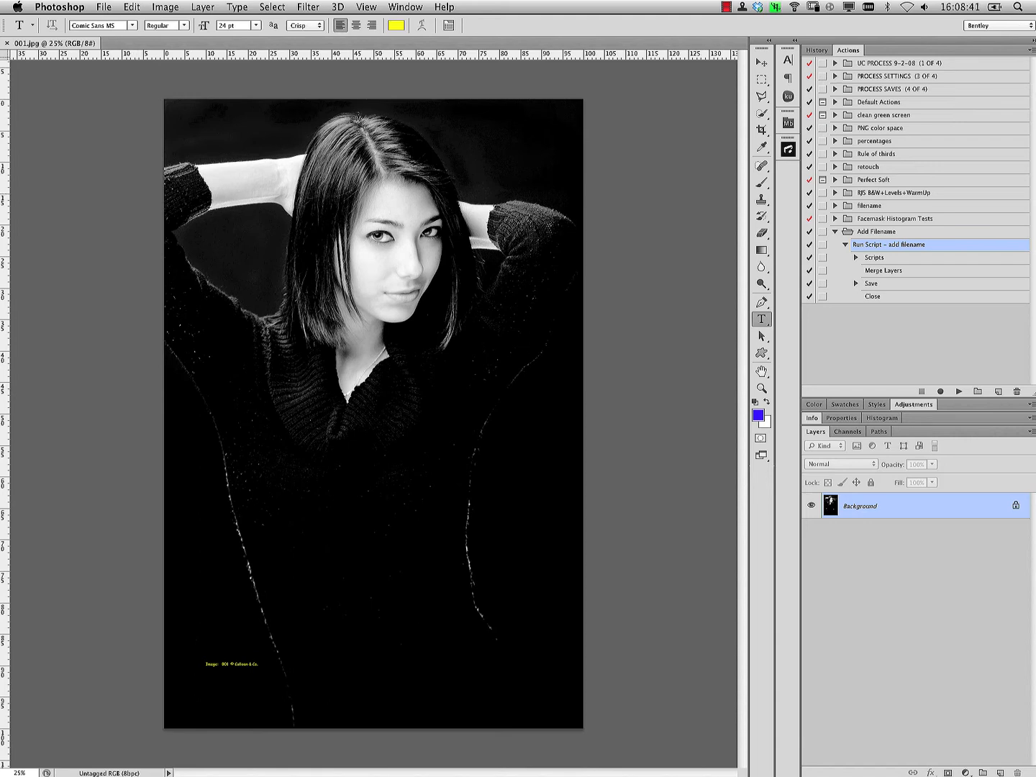
Close the open image, switch to Bridge and open 001.jpg from the Images folder
{"action": "left_click", "coordinate": [5, 44]}
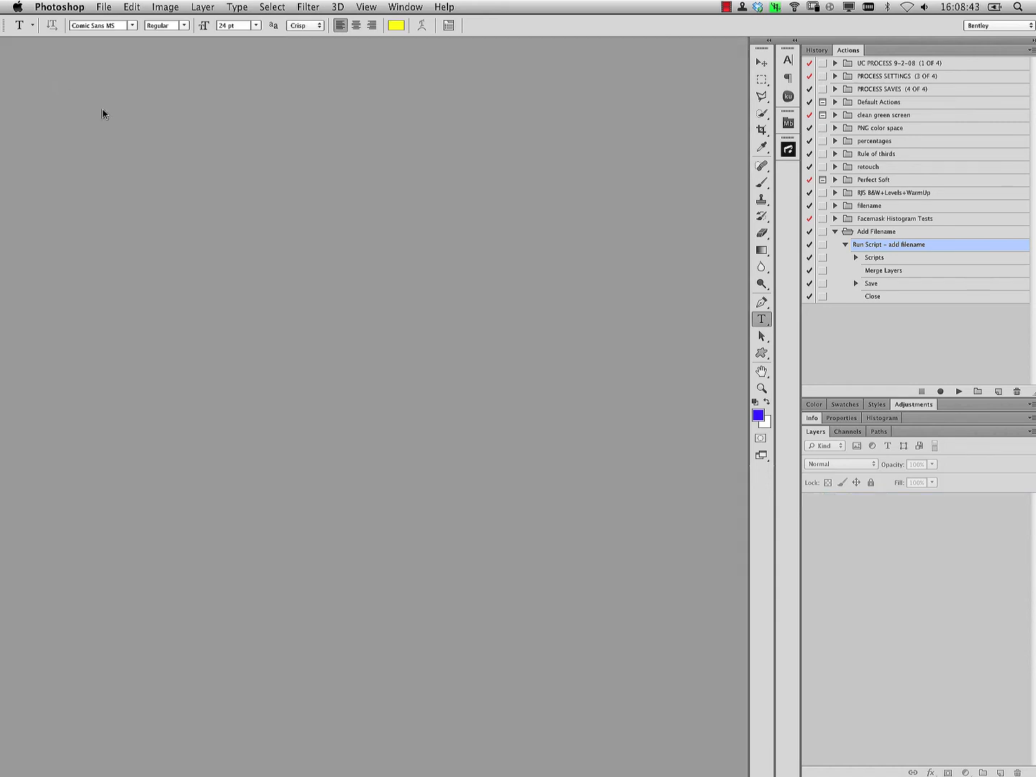
{"action": "left_click", "coordinate": [104, 7]}
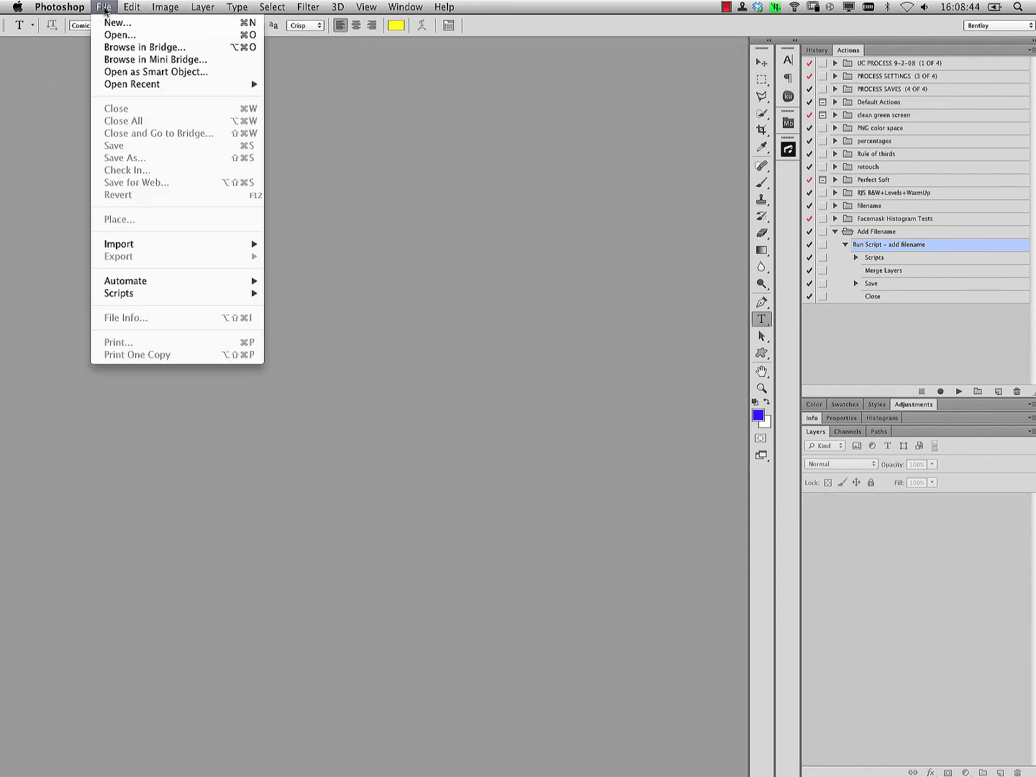
{"action": "left_click", "coordinate": [130, 47]}
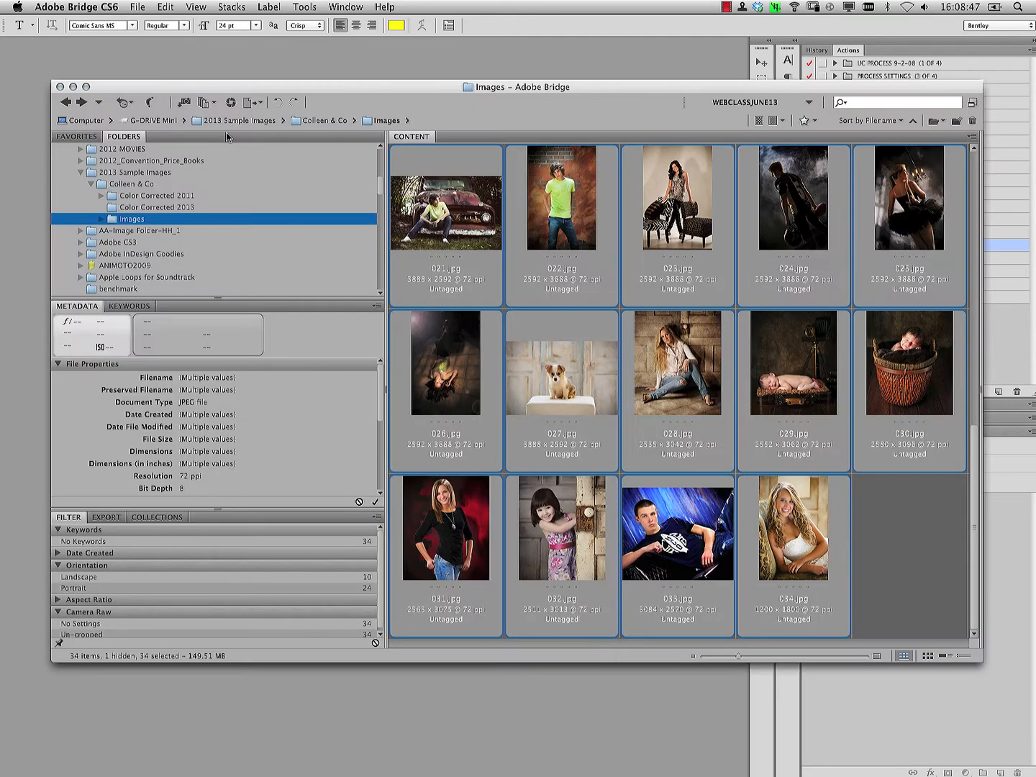
{"action": "left_click", "coordinate": [899, 527]}
{"action": "left_click_drag", "start_coordinate": [975, 508], "coordinate": [1006, 258]}
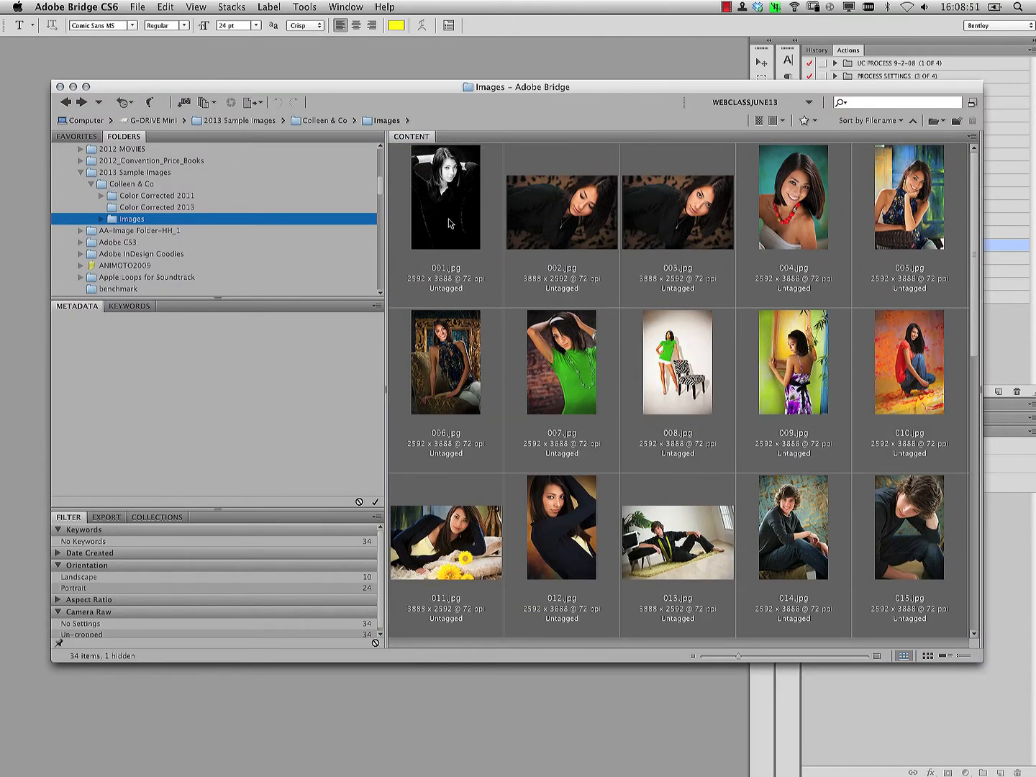
{"action": "double_click", "coordinate": [451, 219]}
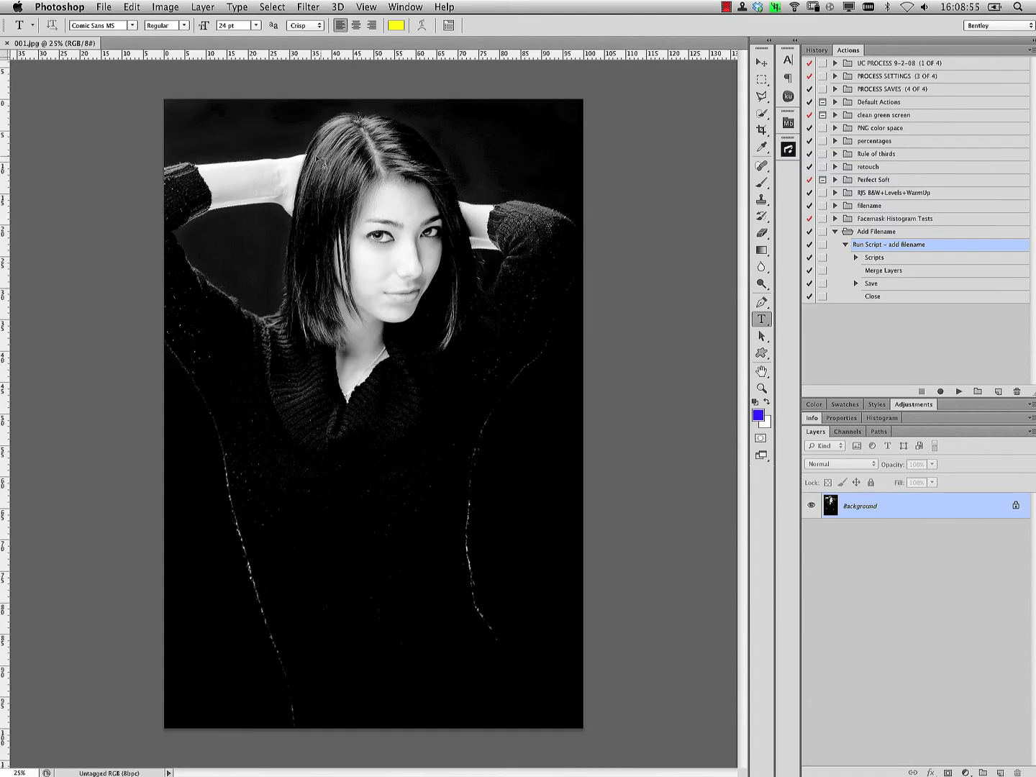
Run the colleen-front text script on 001.jpg to add the filename text layer
{"action": "left_click", "coordinate": [102, 10]}
{"action": "mouse_move", "coordinate": [159, 294]}
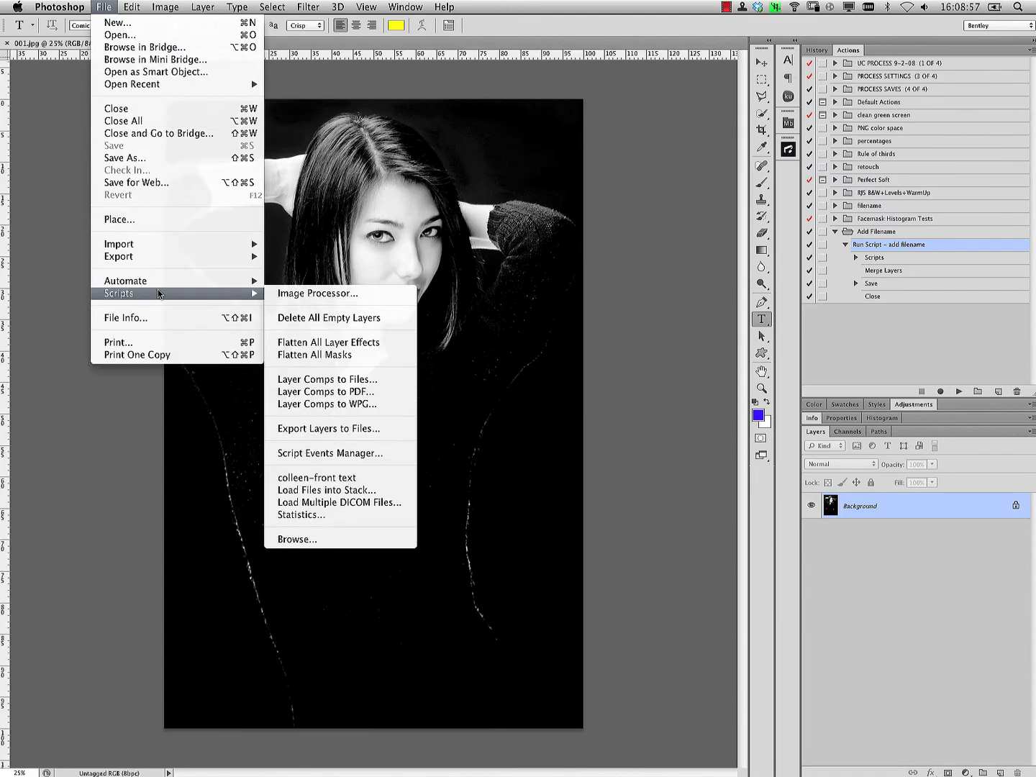
{"action": "left_click", "coordinate": [327, 478]}
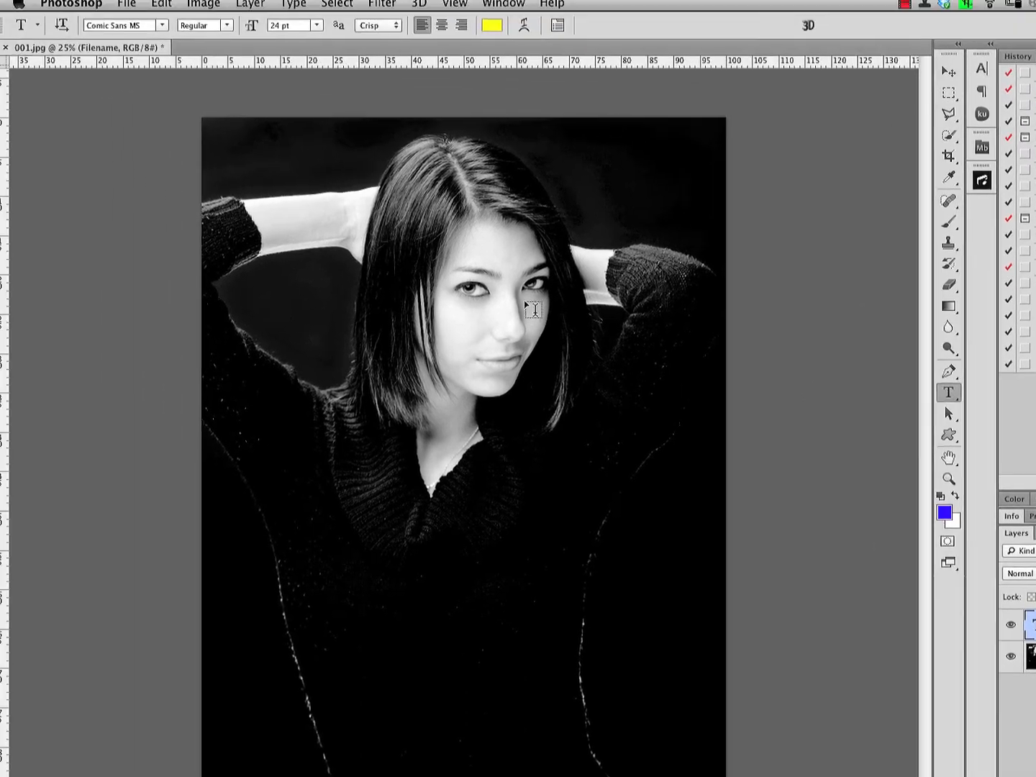
Try restyling the Filename text layer in white, 72 pt Adobe Garamond Pro
{"action": "left_click", "coordinate": [492, 25]}
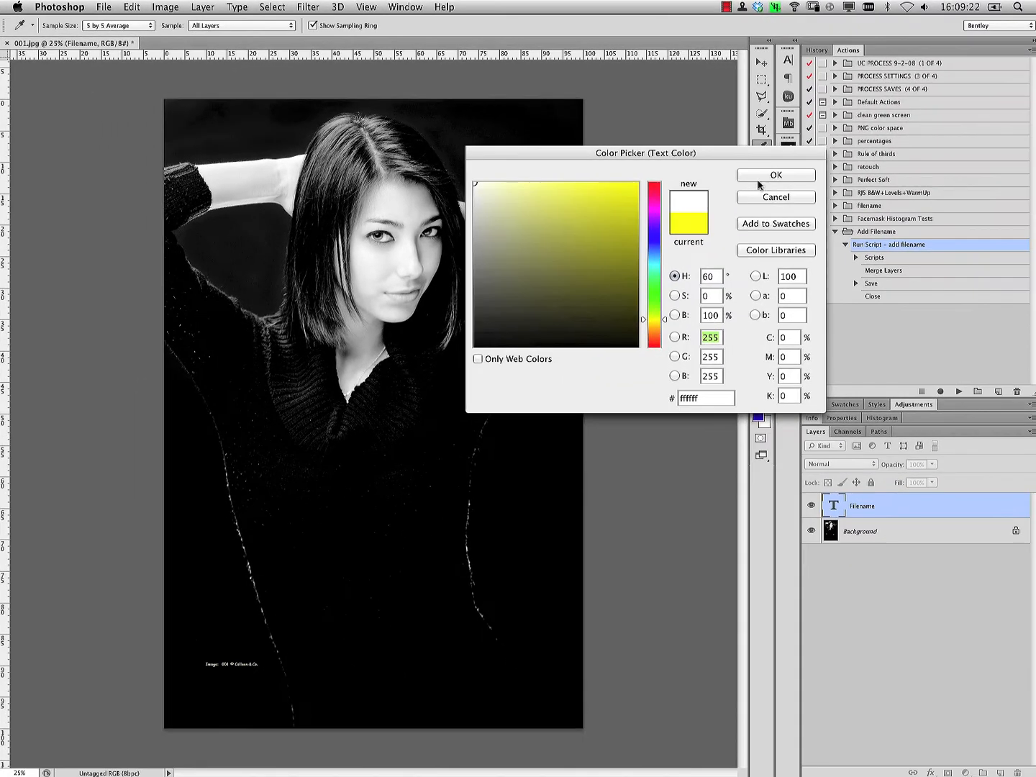
{"action": "left_click", "coordinate": [976, 219]}
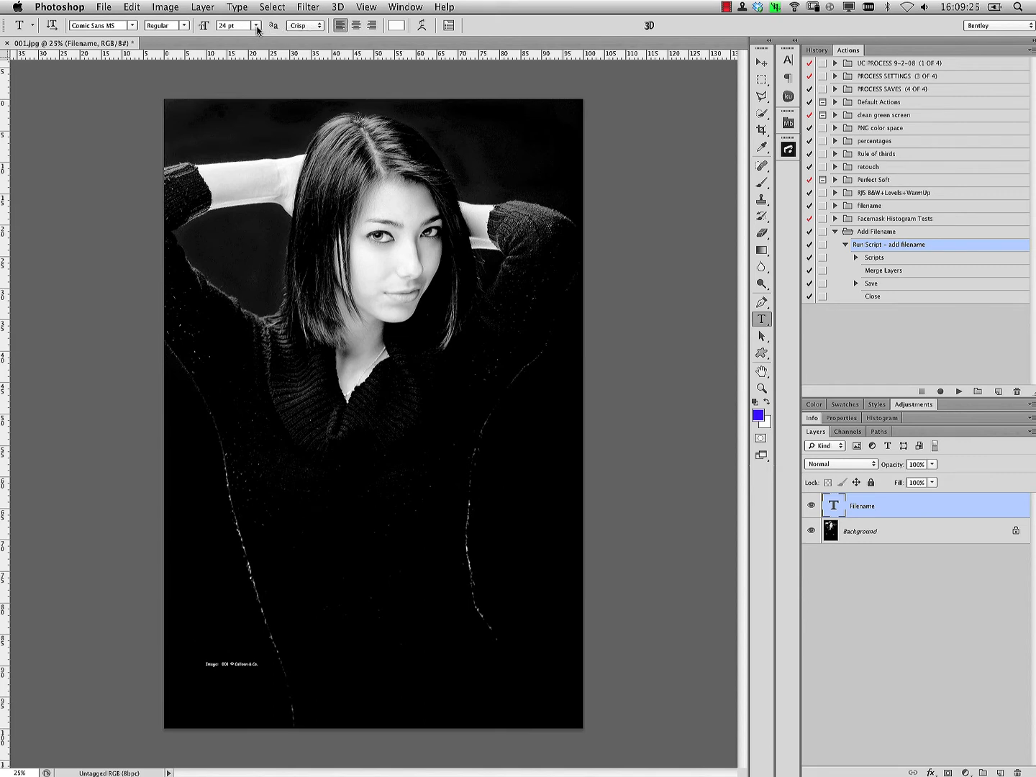
{"action": "left_click", "coordinate": [256, 25]}
{"action": "left_click", "coordinate": [239, 160]}
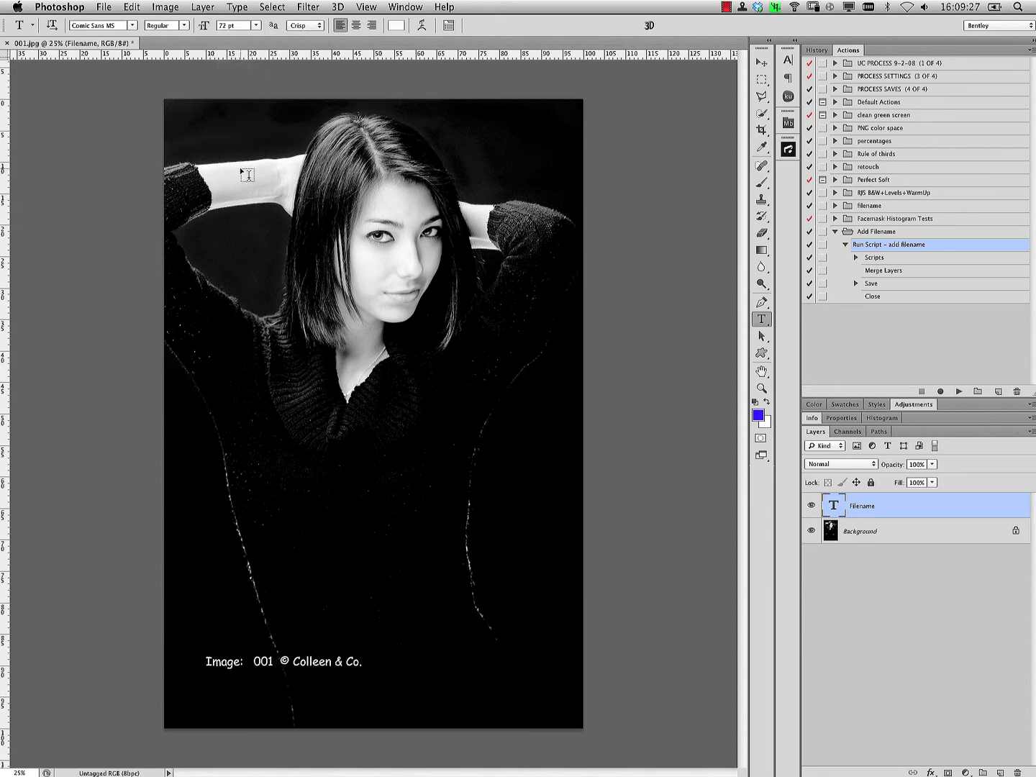
{"action": "left_click", "coordinate": [133, 25]}
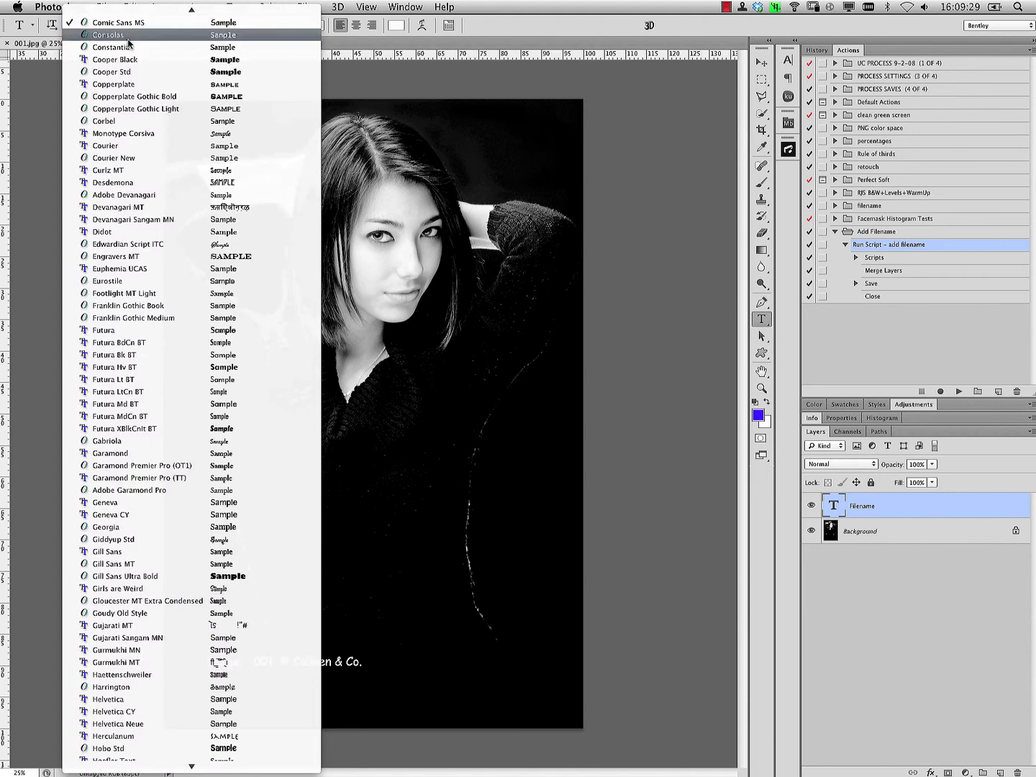
{"action": "left_click", "coordinate": [151, 490]}
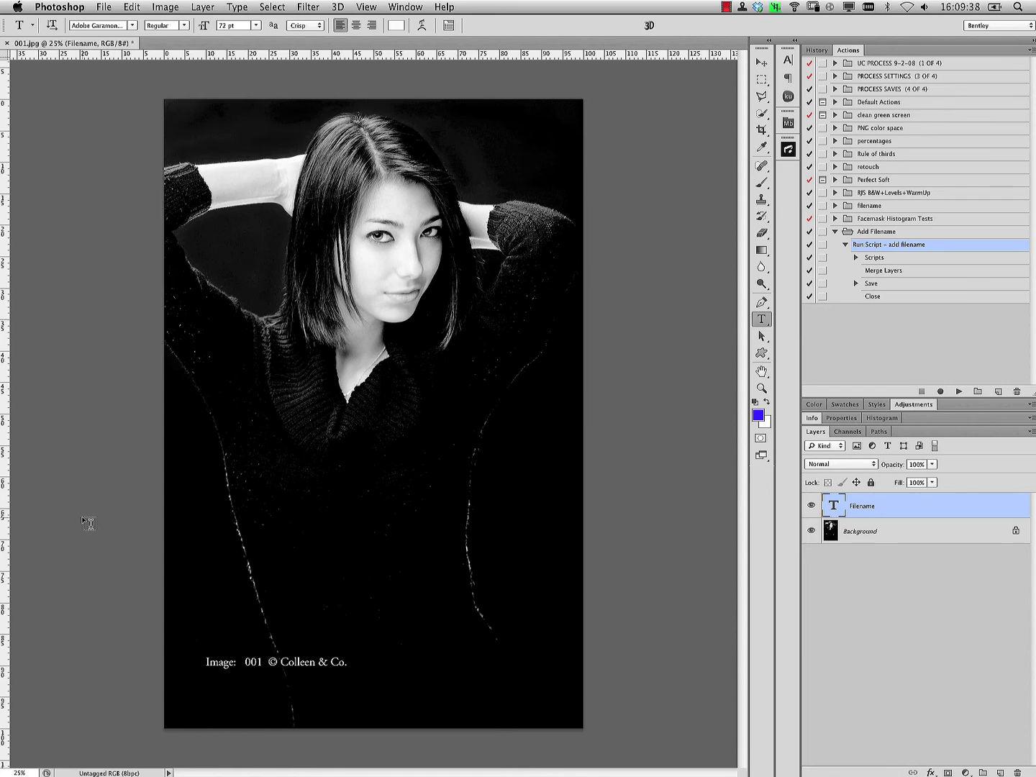
{"action": "left_click", "coordinate": [818, 50]}
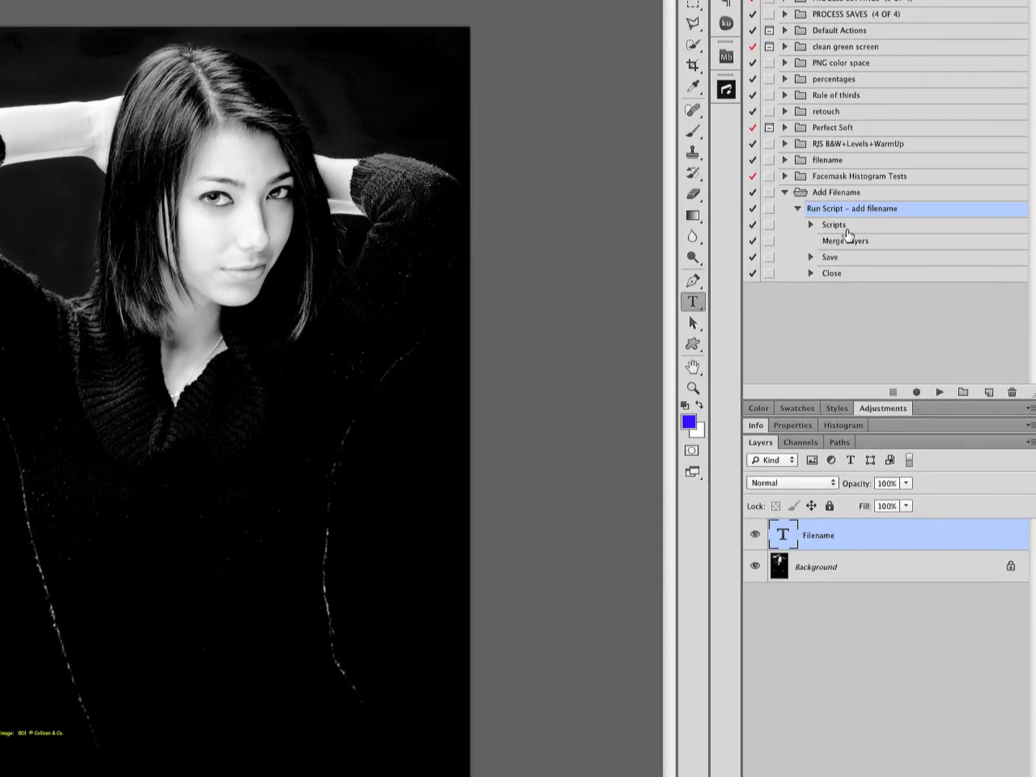
Turn off the Merge Layers, Save and Close steps in the Run Script - add filename action
{"action": "left_click", "coordinate": [844, 243]}
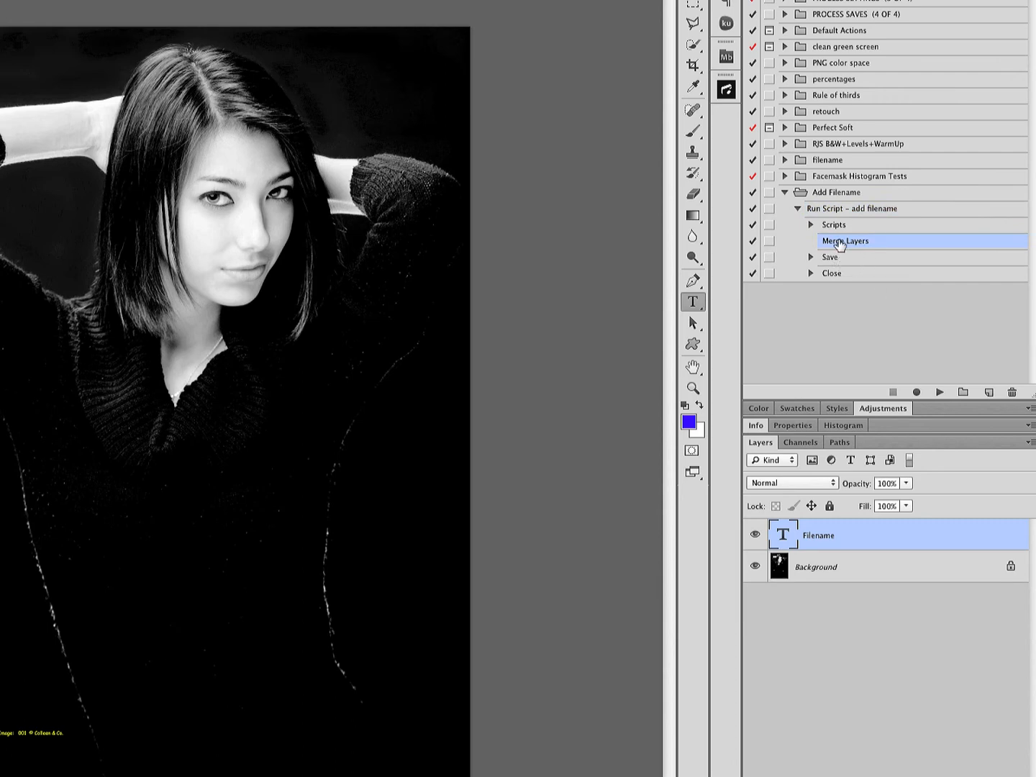
{"action": "left_click_drag", "start_coordinate": [753, 243], "coordinate": [753, 275]}
{"action": "left_click", "coordinate": [831, 308]}
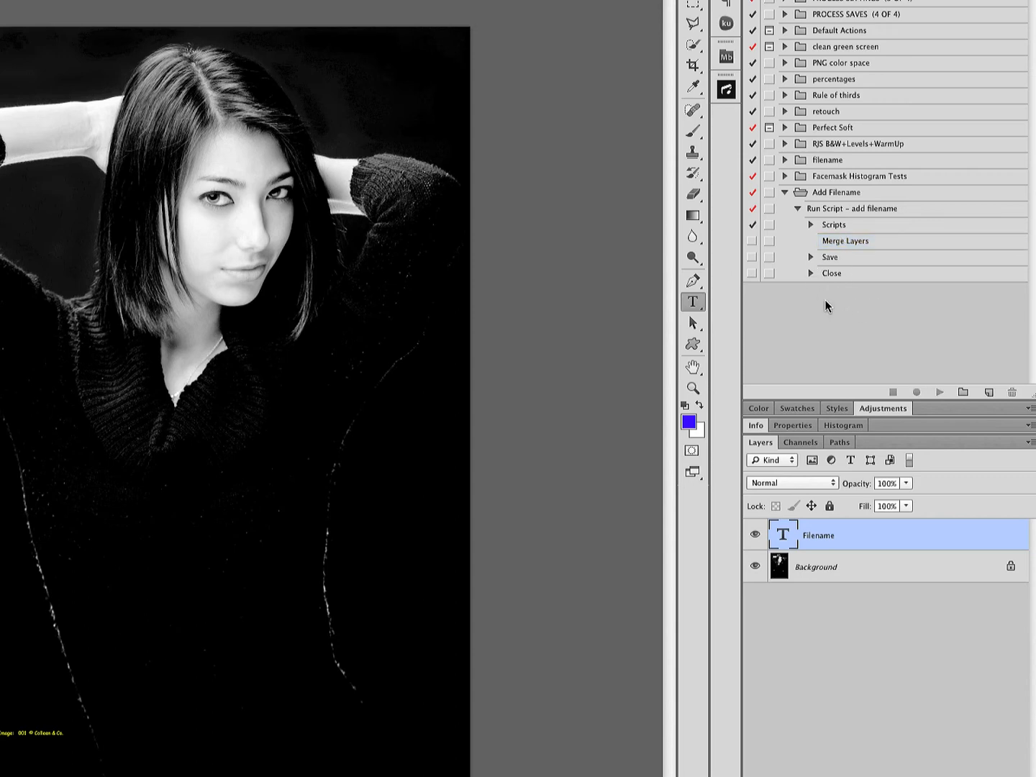
Start recording after the action's Scripts step and set the filename text color to white (ffffff)
{"action": "left_click", "coordinate": [846, 224]}
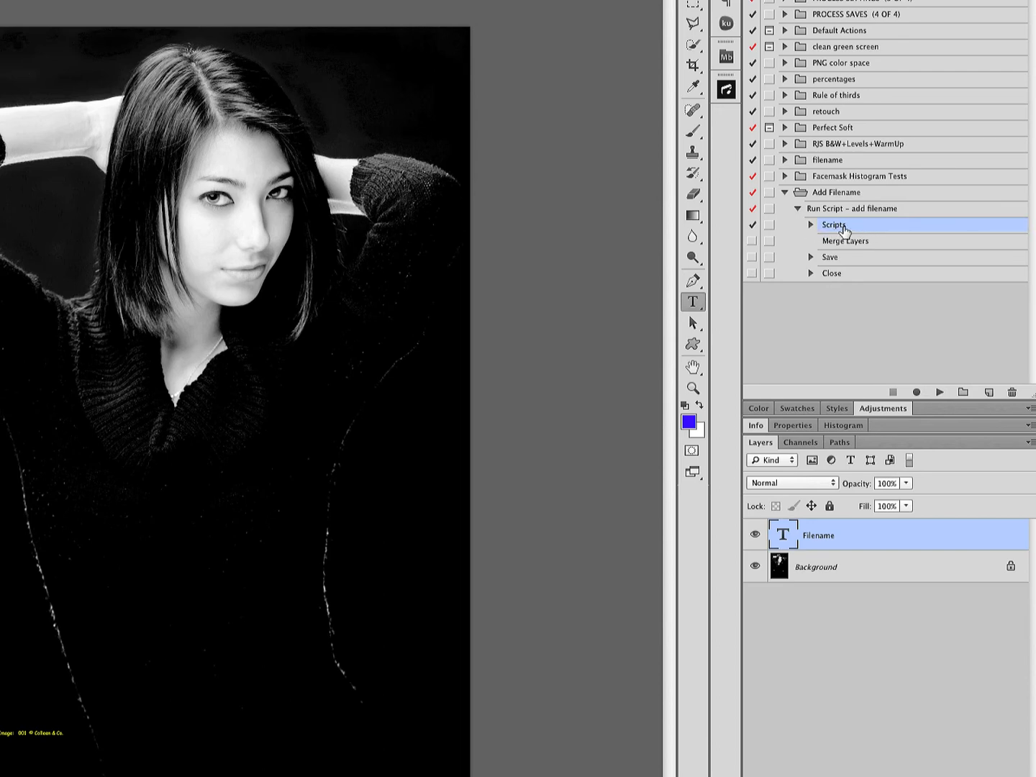
{"action": "left_click", "coordinate": [917, 393]}
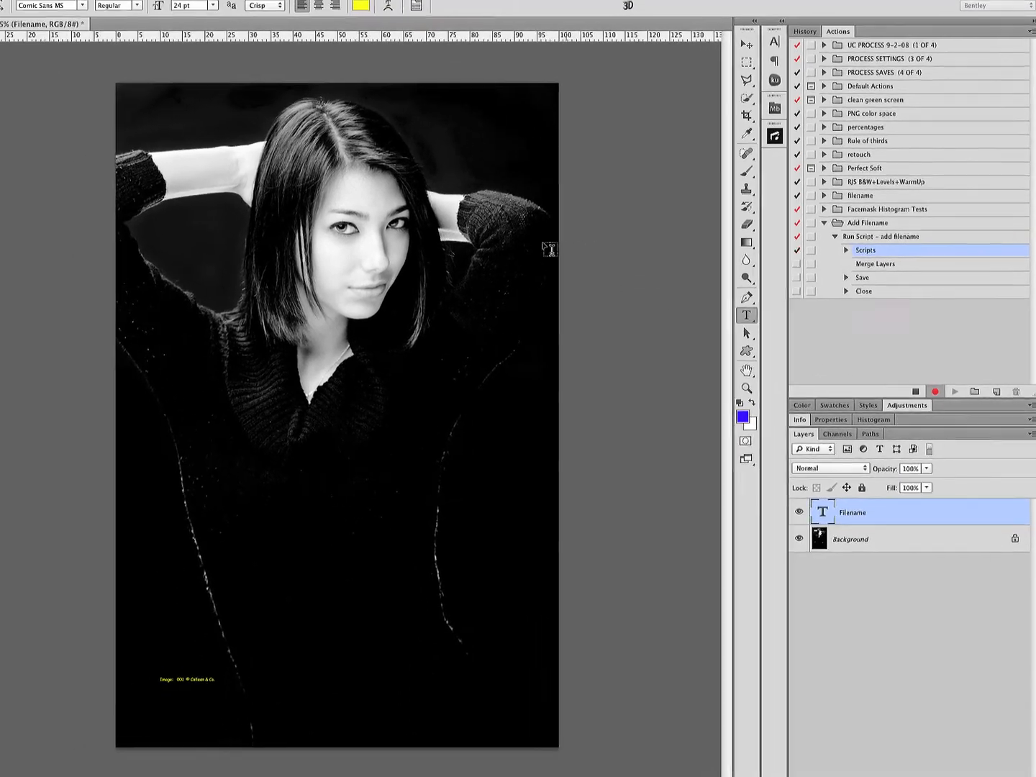
{"action": "left_click", "coordinate": [364, 6]}
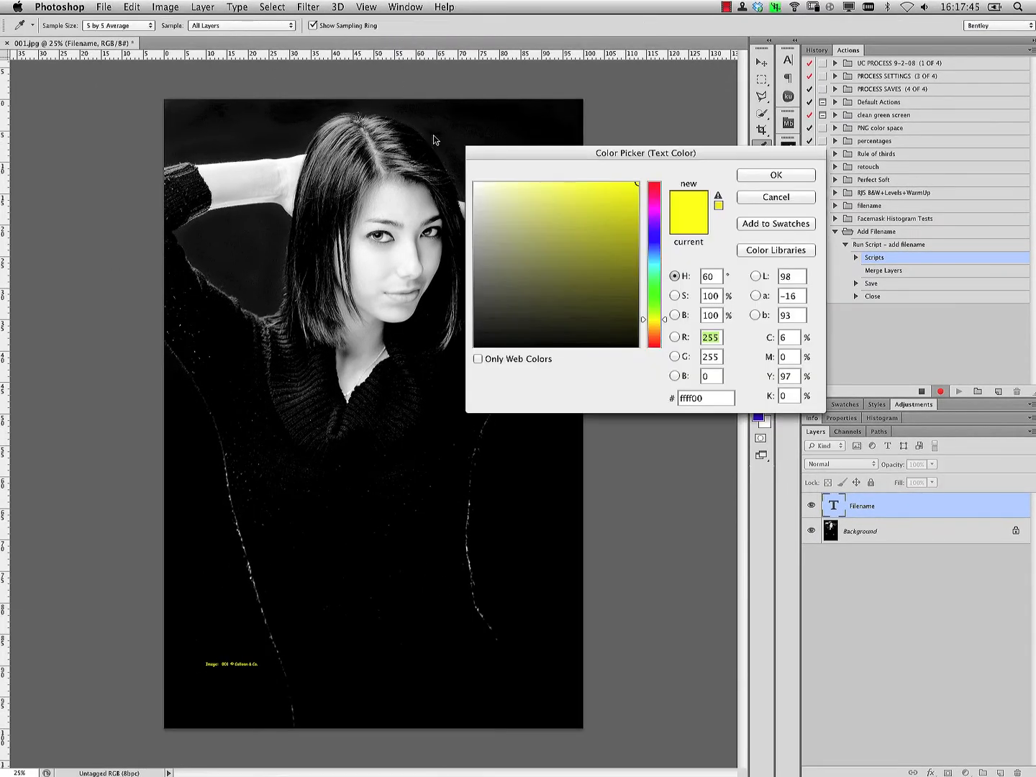
{"action": "left_click_drag", "start_coordinate": [489, 192], "coordinate": [457, 171]}
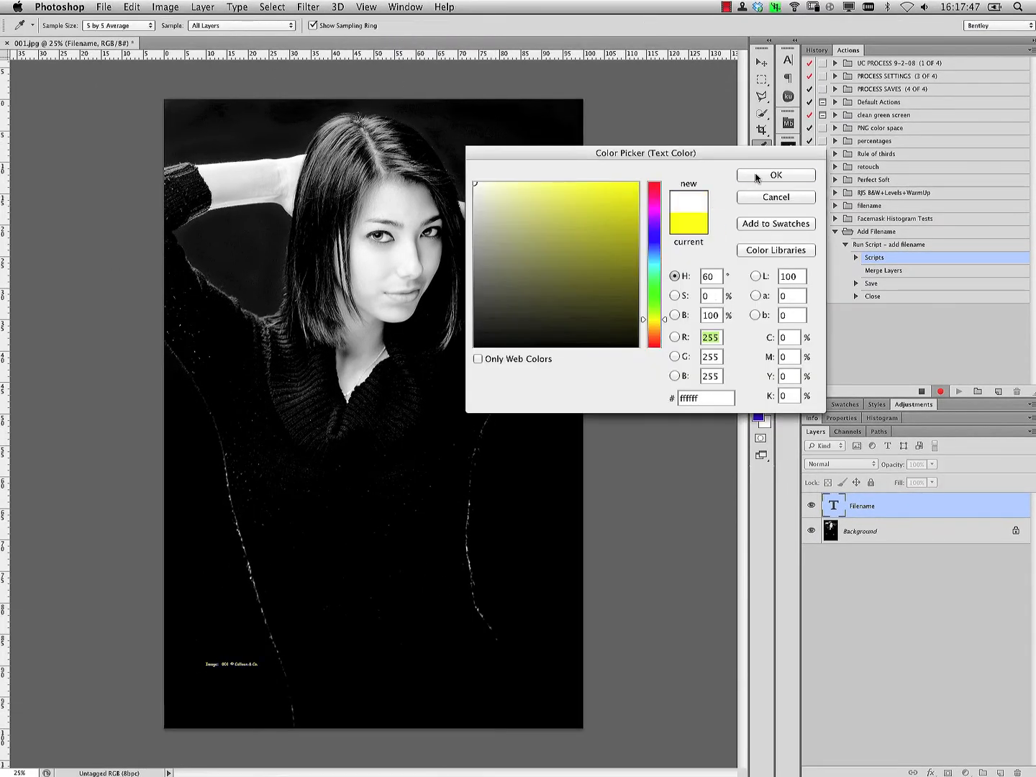
{"action": "left_click", "coordinate": [755, 177]}
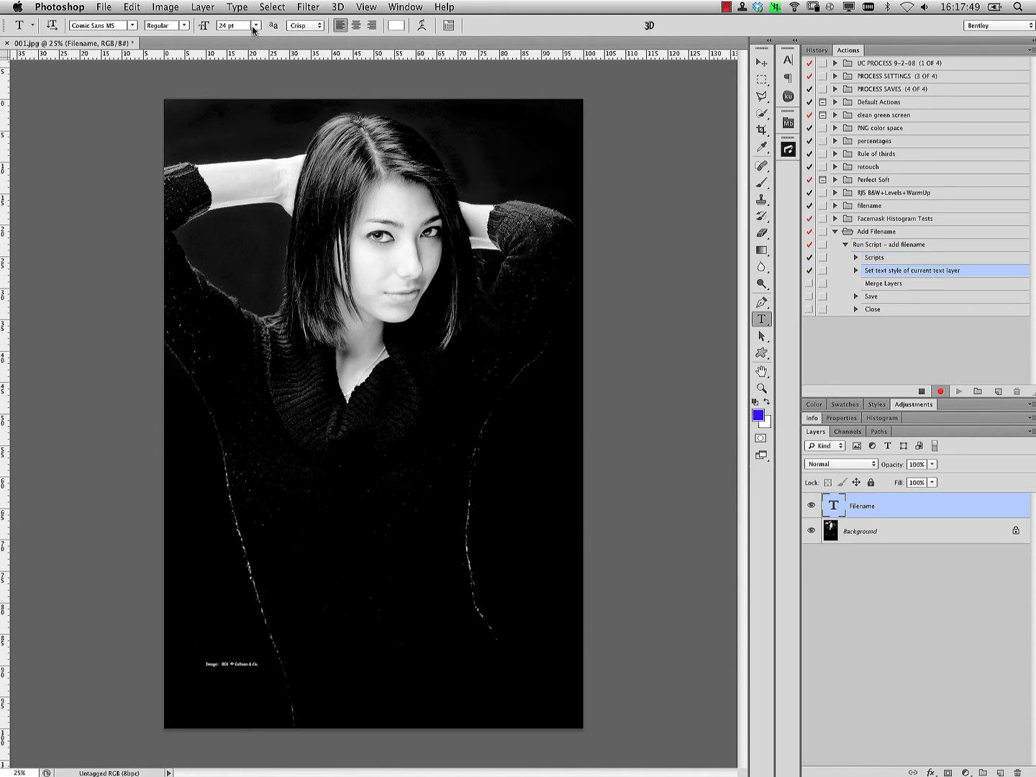
Record setting the filename text to 48 pt in AvantGarde Bk BT, and stop the action recording
{"action": "left_click", "coordinate": [253, 27]}
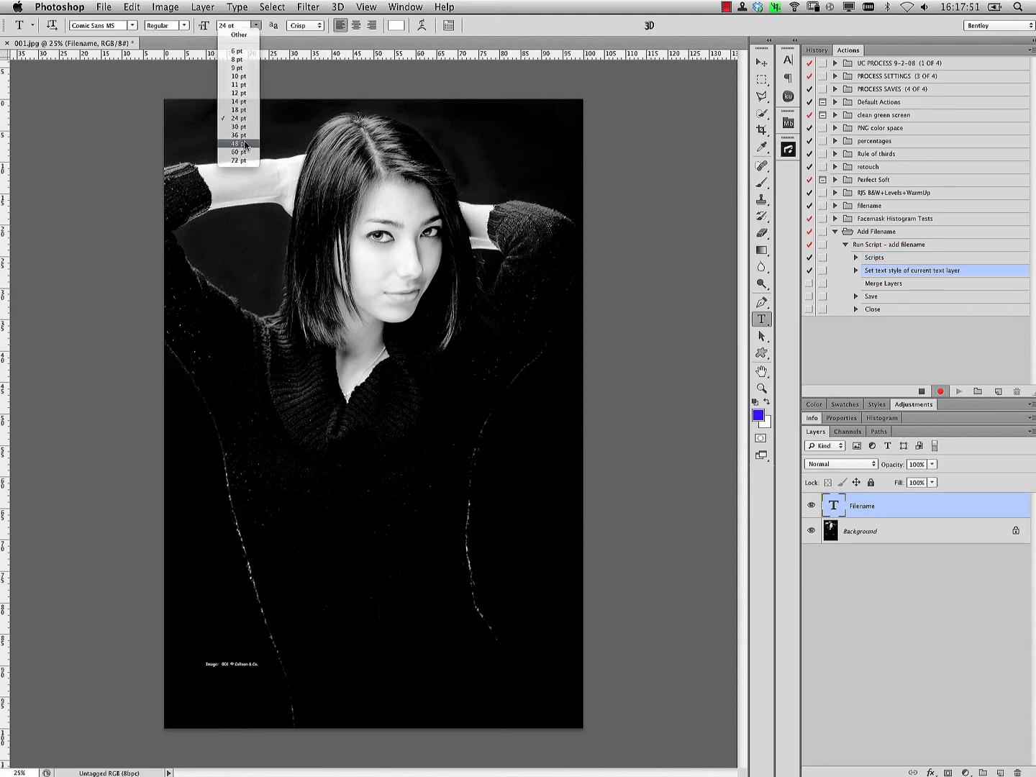
{"action": "left_click", "coordinate": [245, 145]}
{"action": "left_click", "coordinate": [133, 25]}
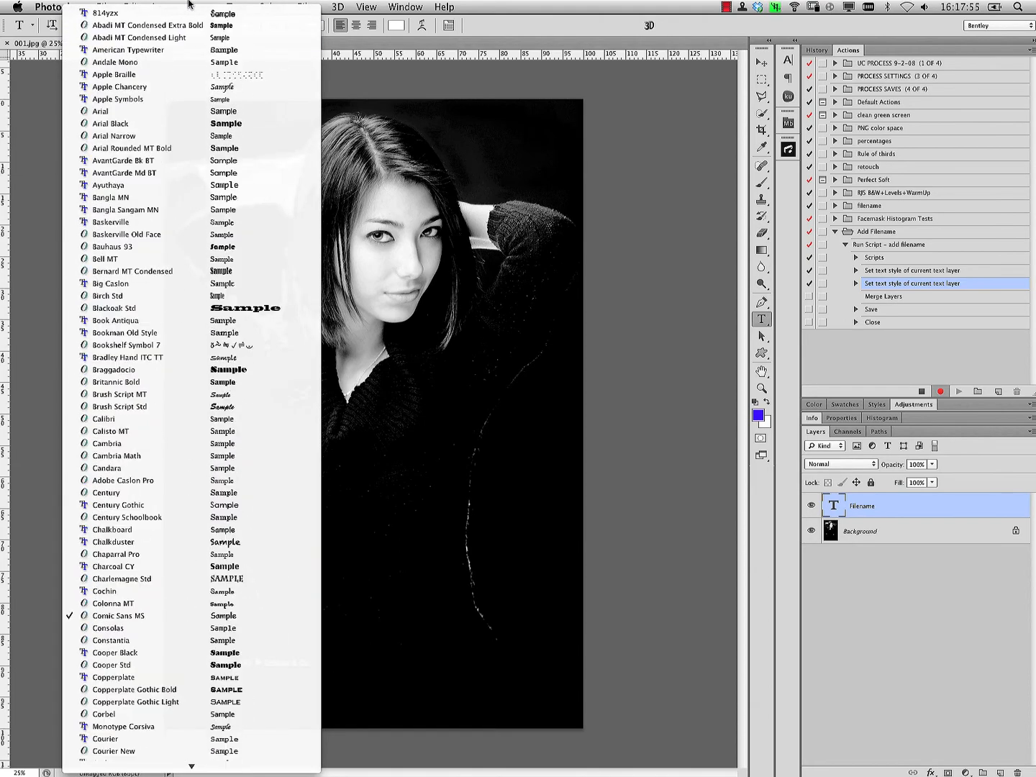
{"action": "left_click", "coordinate": [237, 161]}
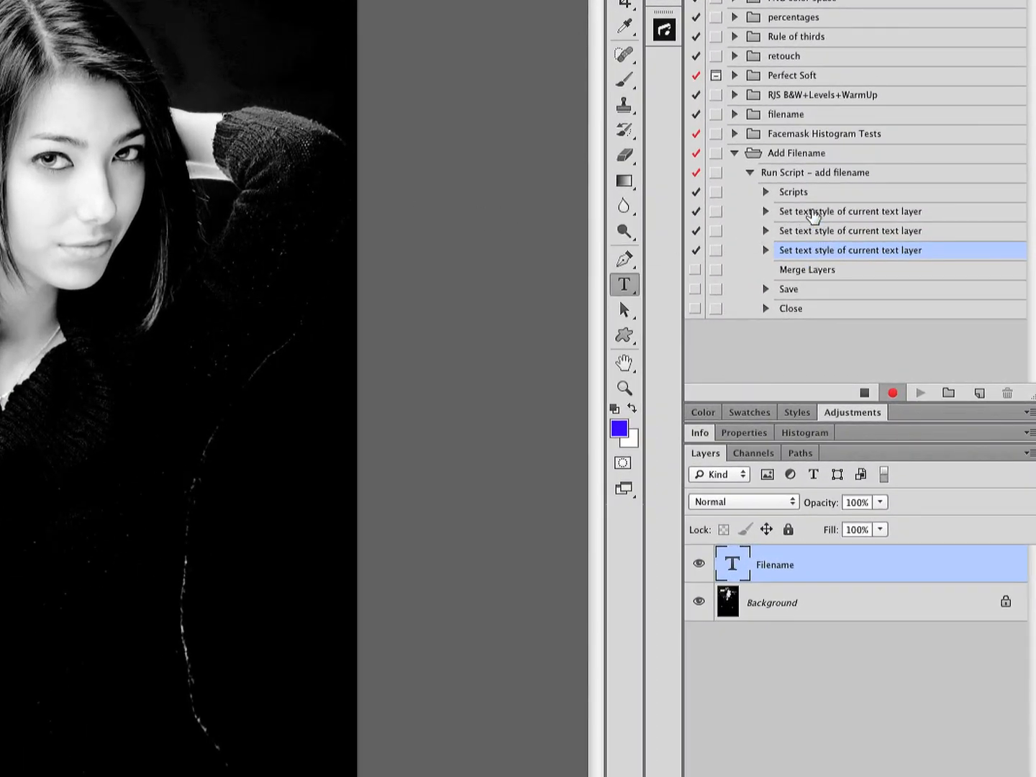
{"action": "left_click", "coordinate": [864, 392]}
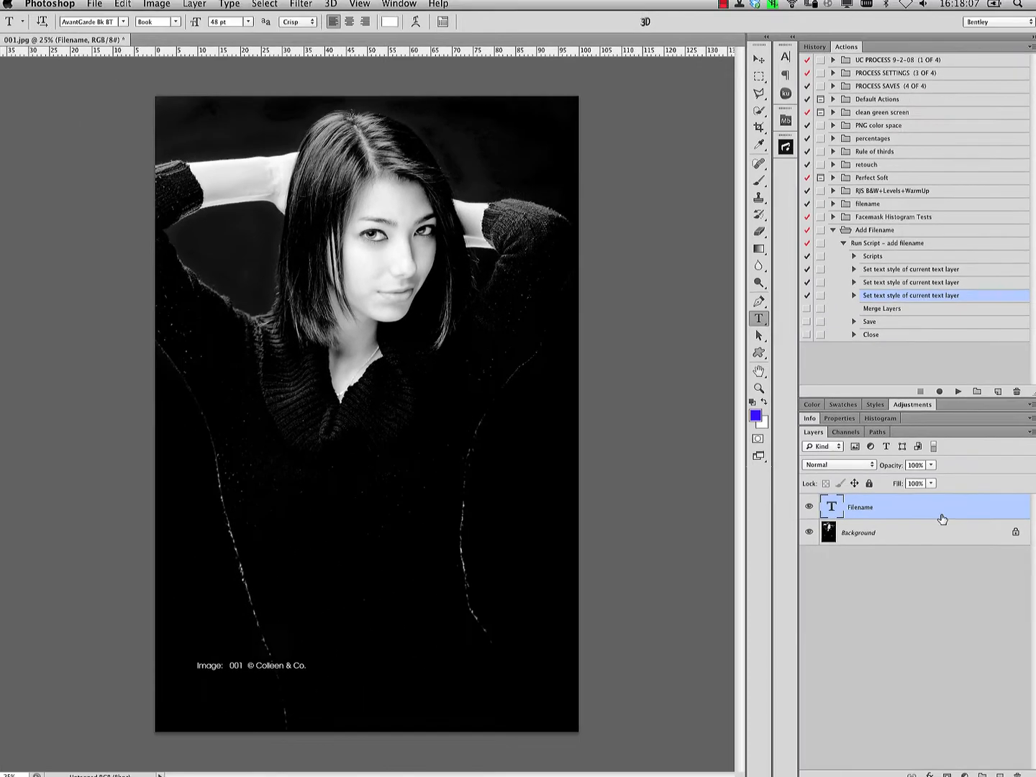
Delete the Filename text layer and play the Run Script - add filename action on 001.jpg
{"action": "left_click_drag", "start_coordinate": [895, 567], "coordinate": [1016, 772]}
{"action": "left_click", "coordinate": [866, 248]}
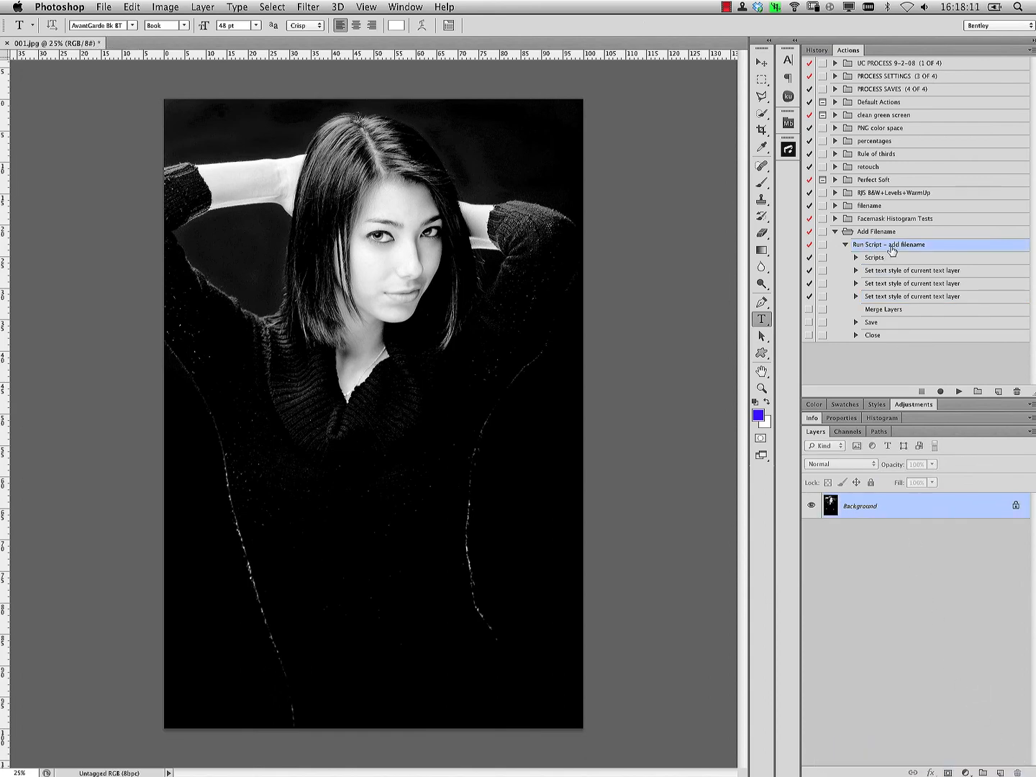
{"action": "left_click", "coordinate": [957, 392]}
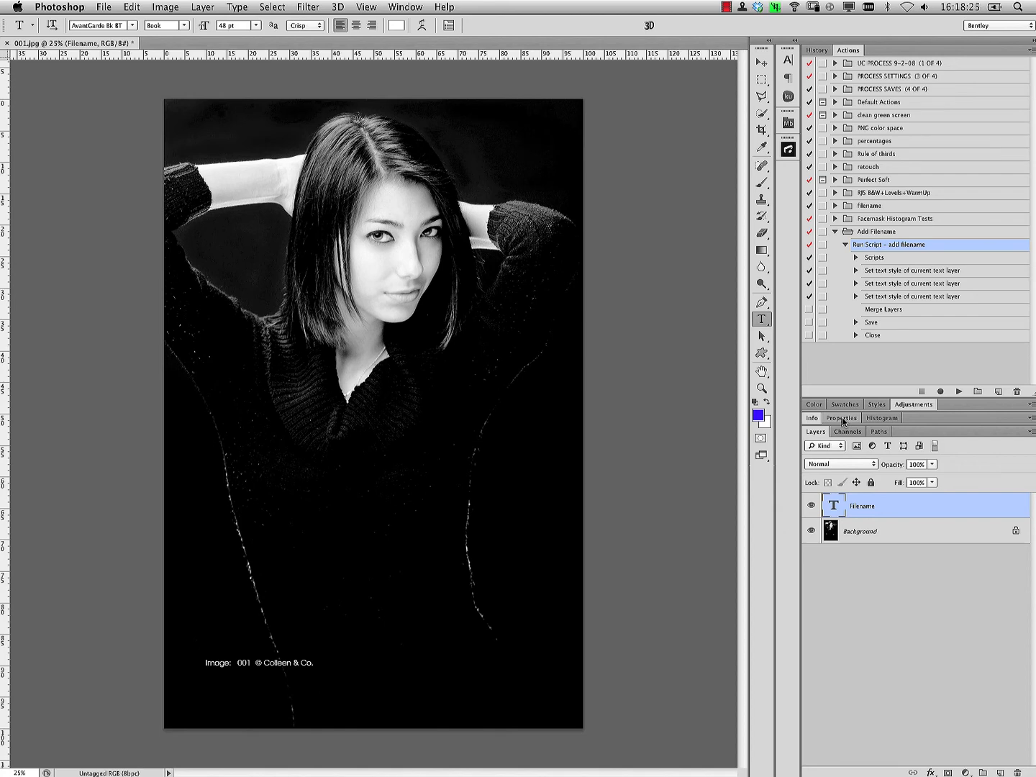
Turn the action's Merge Layers, Save and Close steps back on
{"action": "left_click", "coordinate": [809, 310]}
{"action": "left_click", "coordinate": [809, 322]}
{"action": "left_click", "coordinate": [809, 336]}
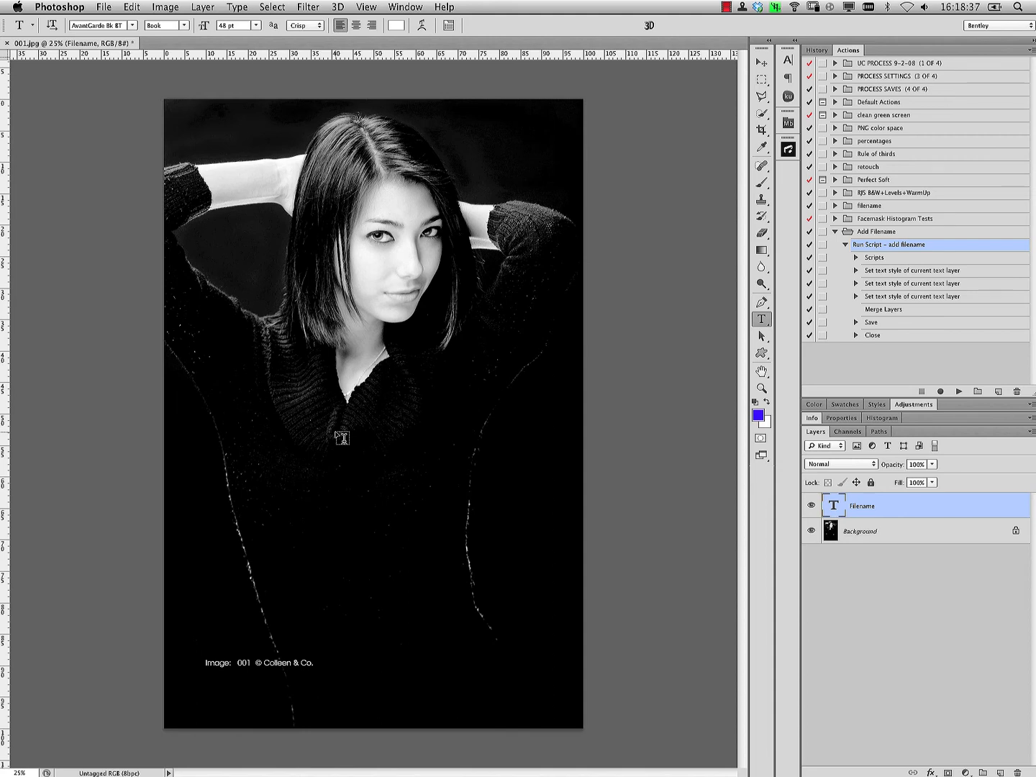
Save the Add Filename action set to the Desktop as Add Filename
{"action": "left_click", "coordinate": [888, 232]}
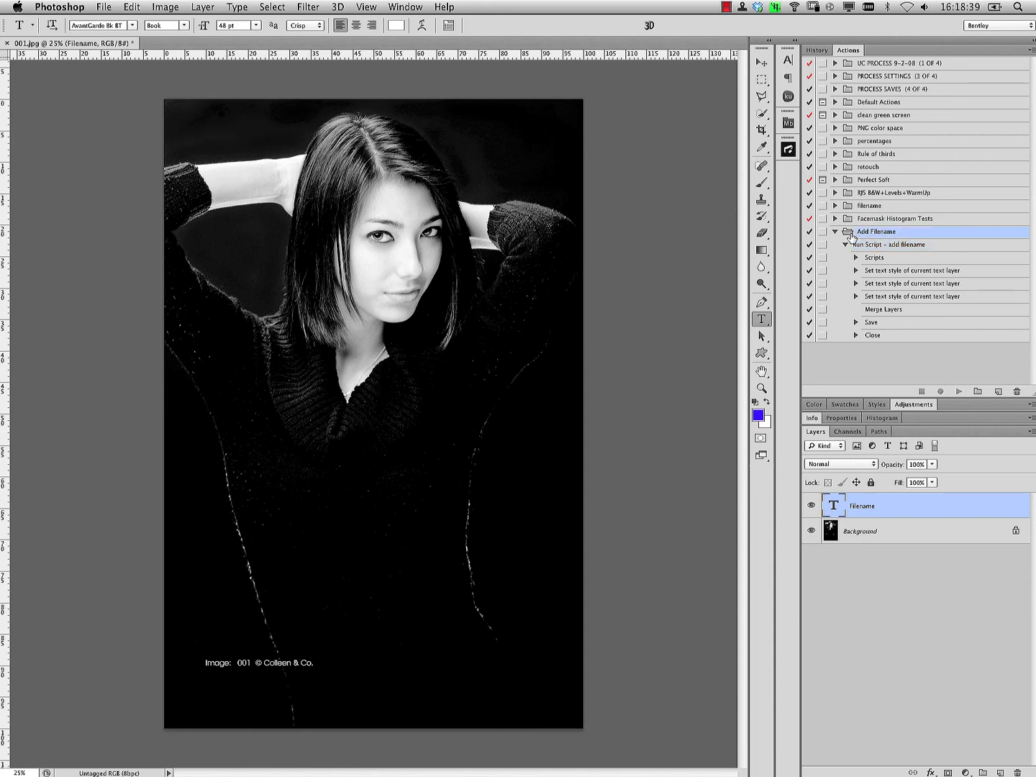
{"action": "left_click", "coordinate": [1032, 50]}
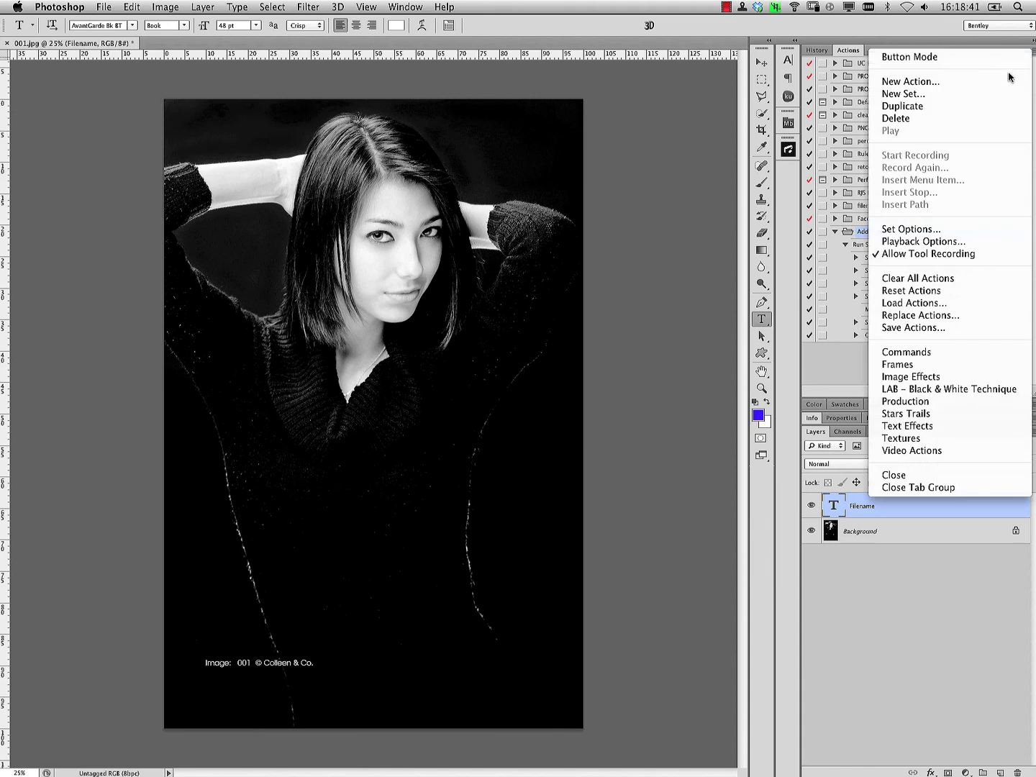
{"action": "left_click", "coordinate": [947, 328]}
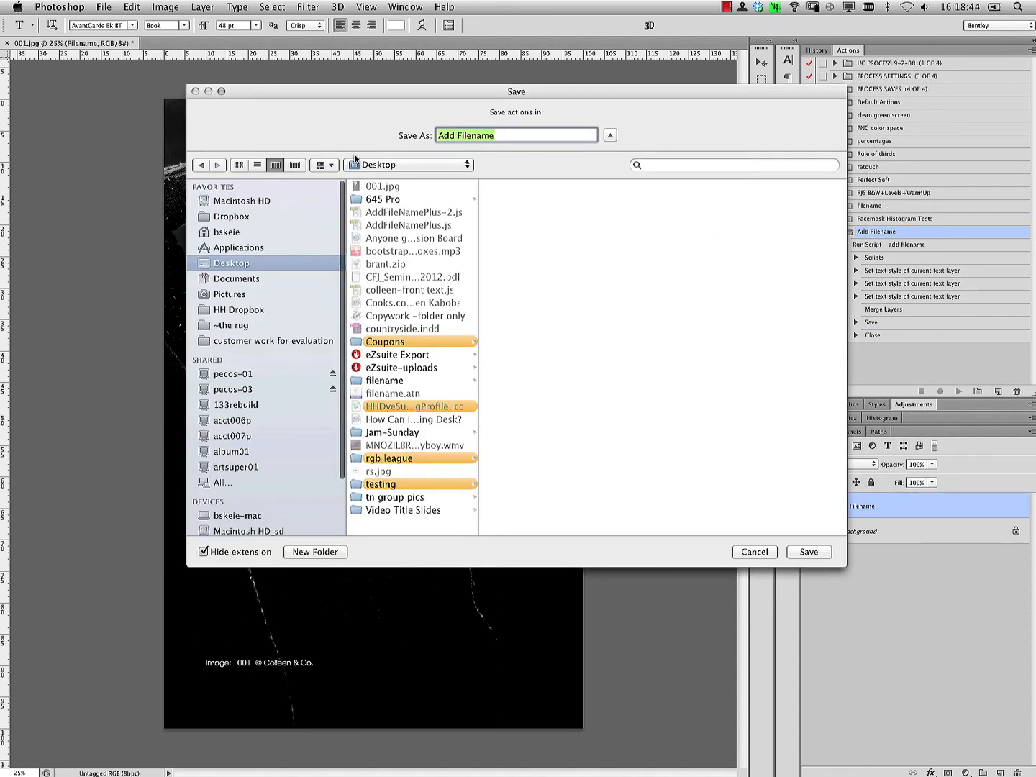
{"action": "left_click", "coordinate": [808, 553]}
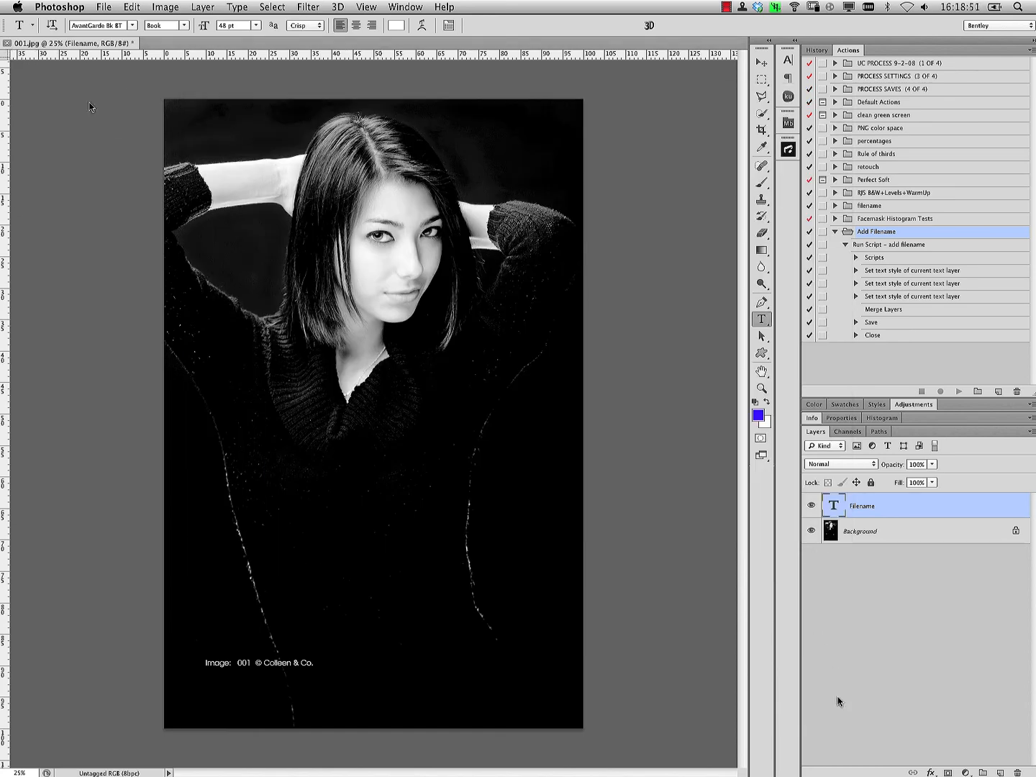
Close 001.jpg and open 008.jpg from the Images folder in Bridge
{"action": "key", "text": "super+w"}
{"action": "left_click", "coordinate": [463, 262]}
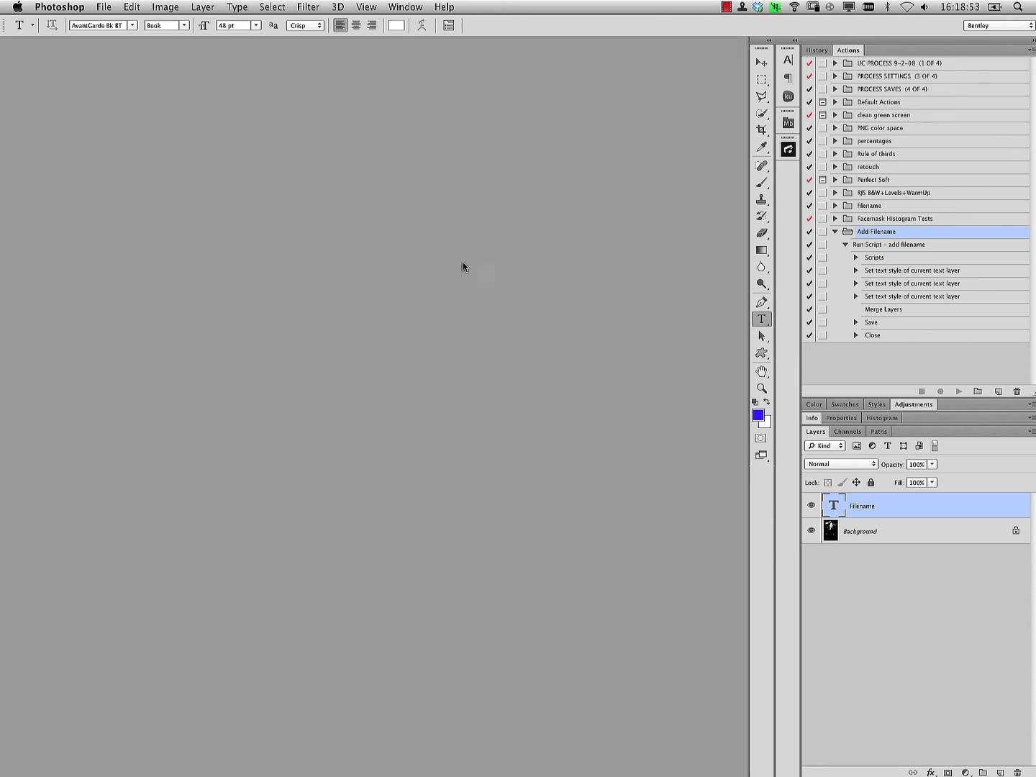
{"action": "left_click", "coordinate": [100, 10]}
{"action": "mouse_move", "coordinate": [156, 90]}
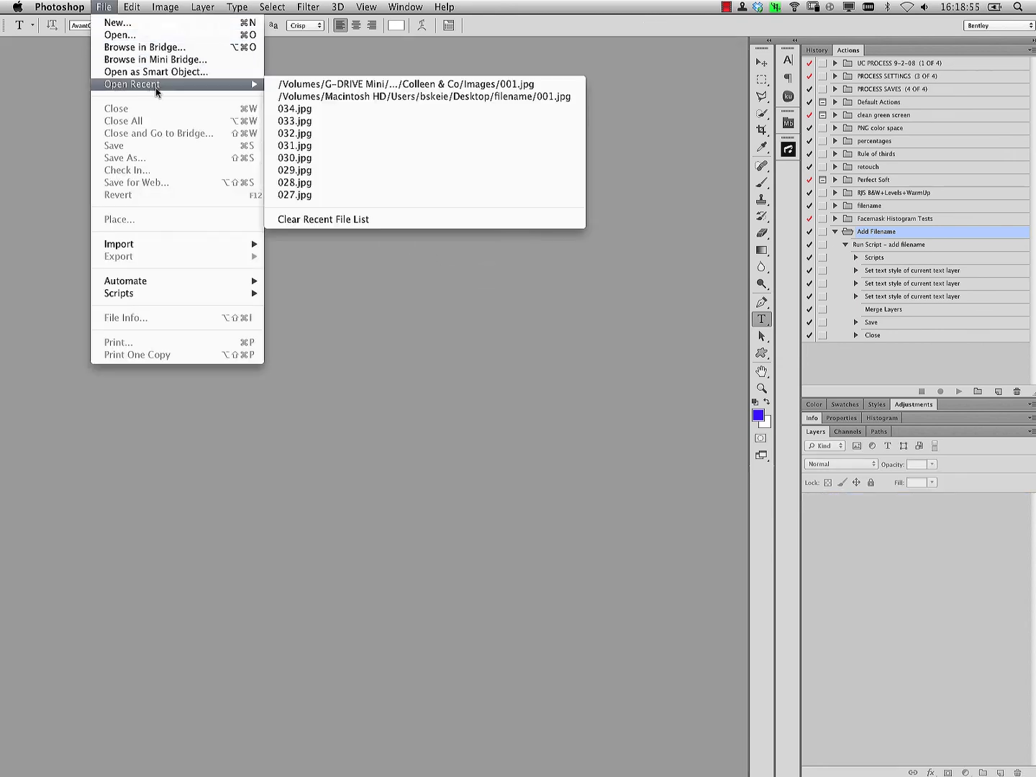
{"action": "left_click", "coordinate": [172, 48]}
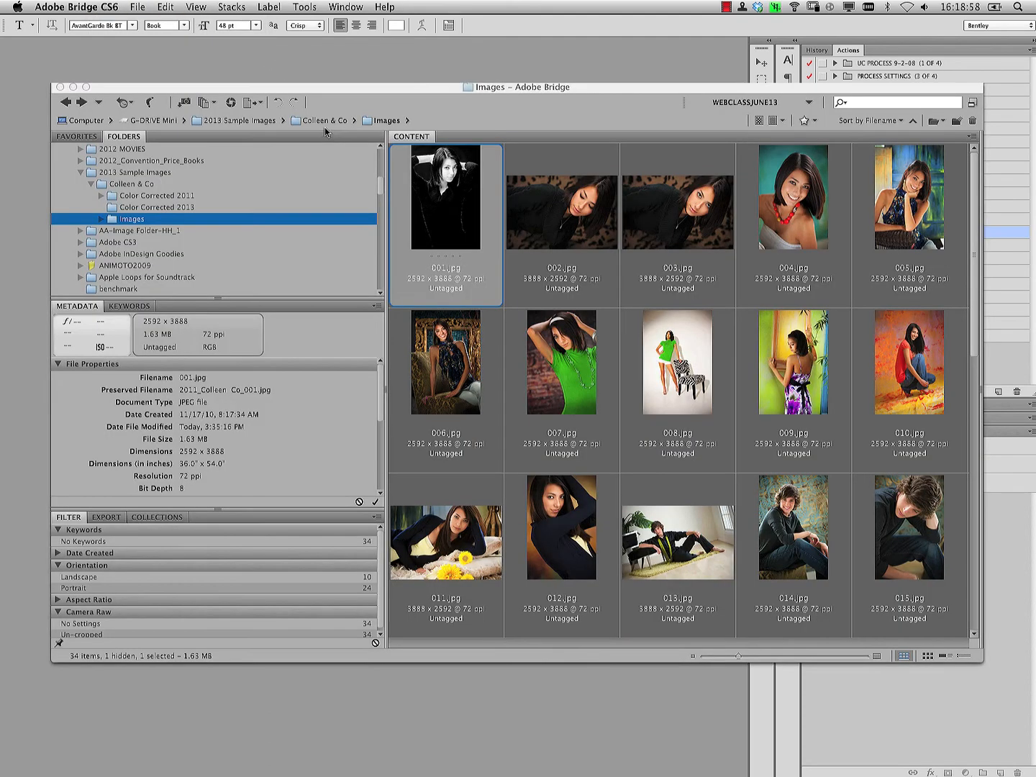
{"action": "left_click", "coordinate": [560, 355]}
{"action": "double_click", "coordinate": [678, 362]}
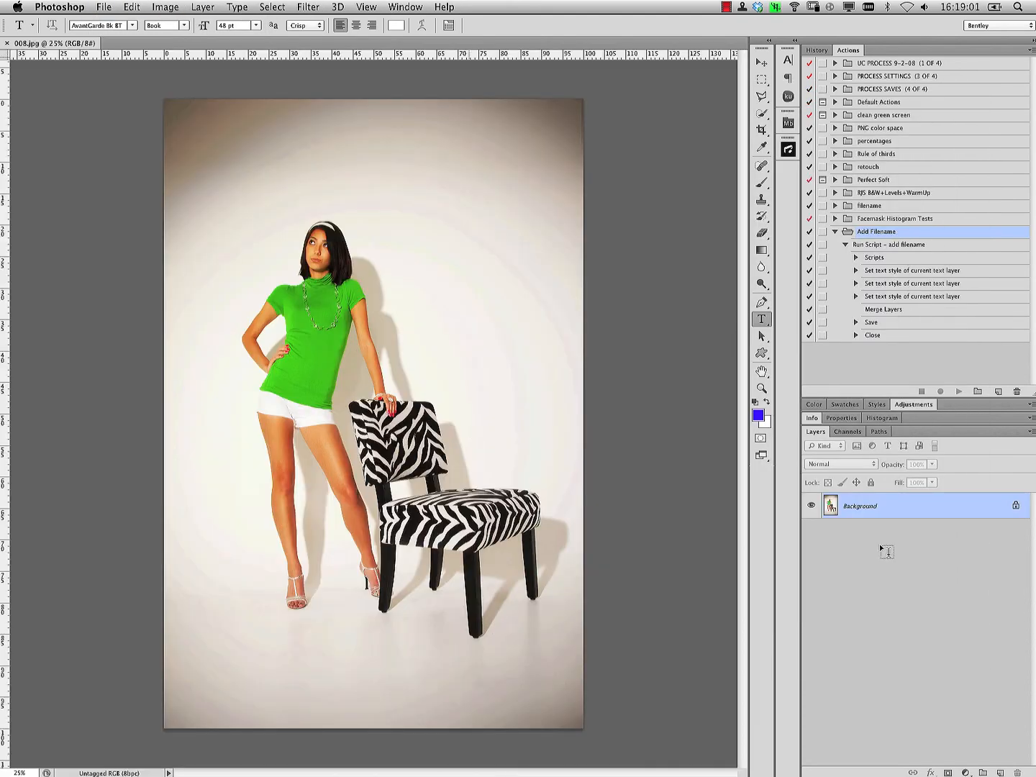
Turn off the action's Merge Layers, Save and Close steps and play Run Script - add filename on 008.jpg
{"action": "left_click", "coordinate": [809, 309]}
{"action": "left_click", "coordinate": [809, 322]}
{"action": "left_click", "coordinate": [808, 335]}
{"action": "left_click", "coordinate": [870, 245]}
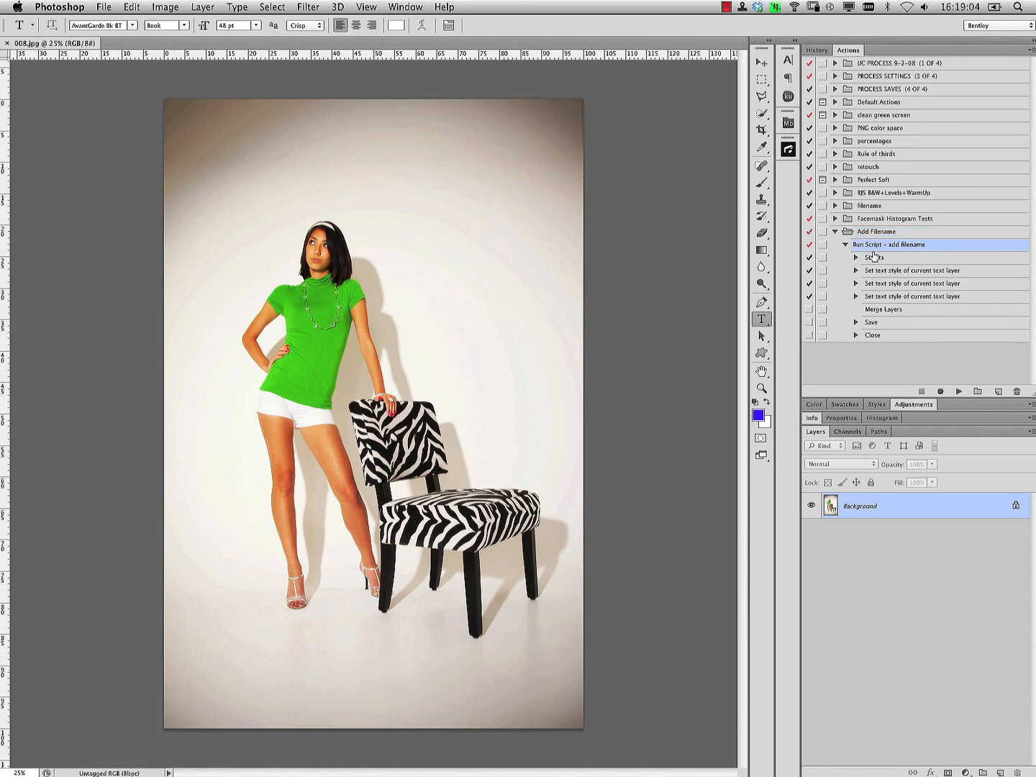
{"action": "left_click", "coordinate": [959, 391]}
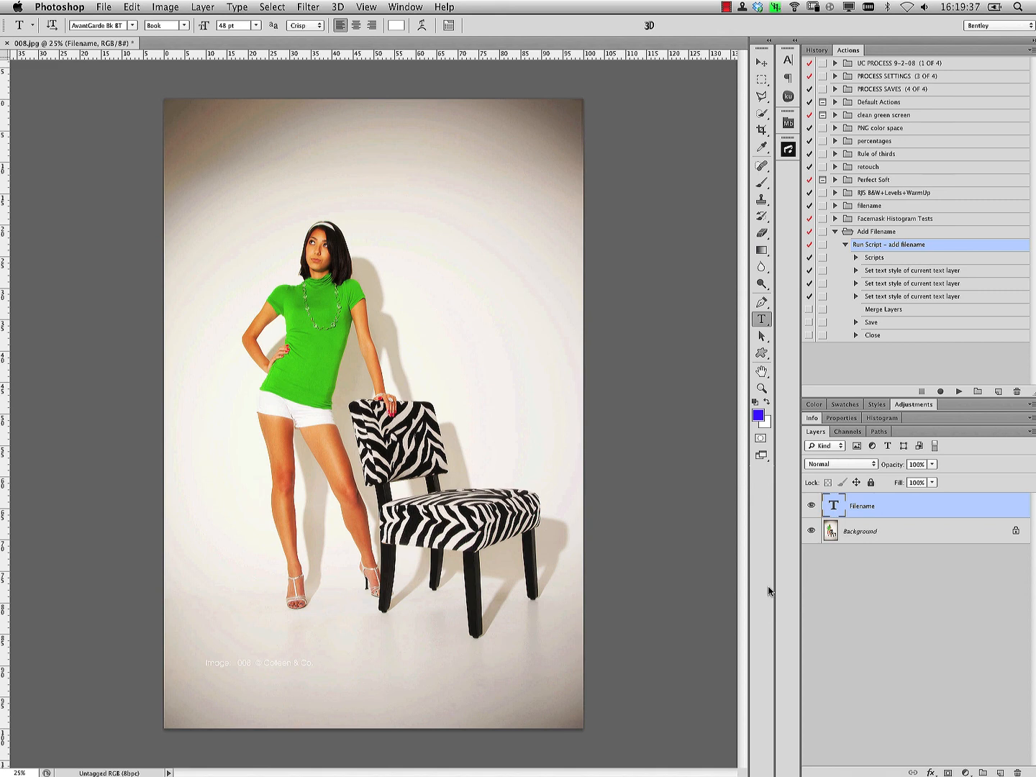
Re-enable the Merge Layers, Save and Close steps in the Run Script - add filename action
{"action": "left_click", "coordinate": [809, 311]}
{"action": "left_click", "coordinate": [809, 323]}
{"action": "left_click", "coordinate": [809, 336]}
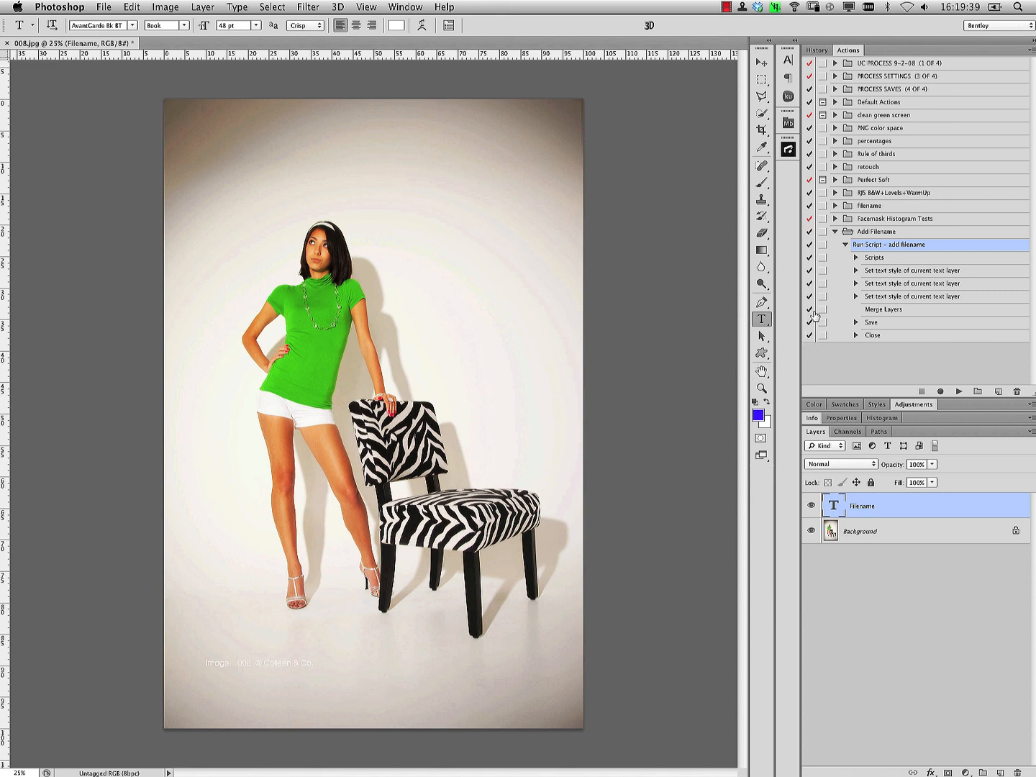